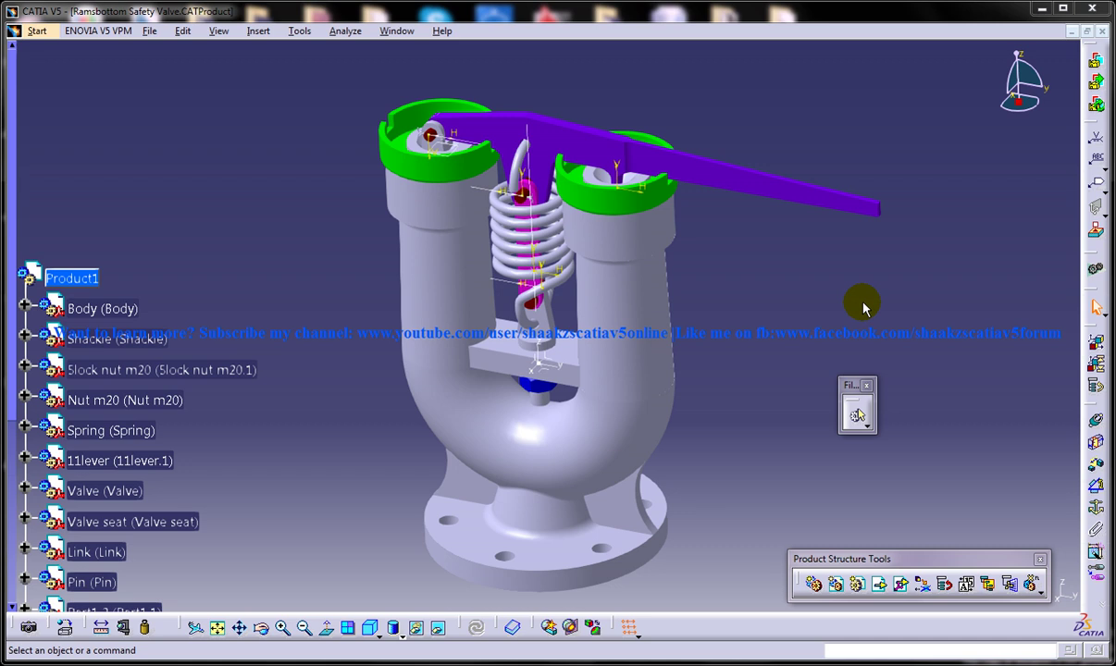
Create a new drawing from the assembly with an empty sheet layout, Standard ISO, Format A1 ISO, global scale 1:1.
{"action": "middle_click_drag", "start_coordinate": [723, 311], "coordinate": [728, 330]}
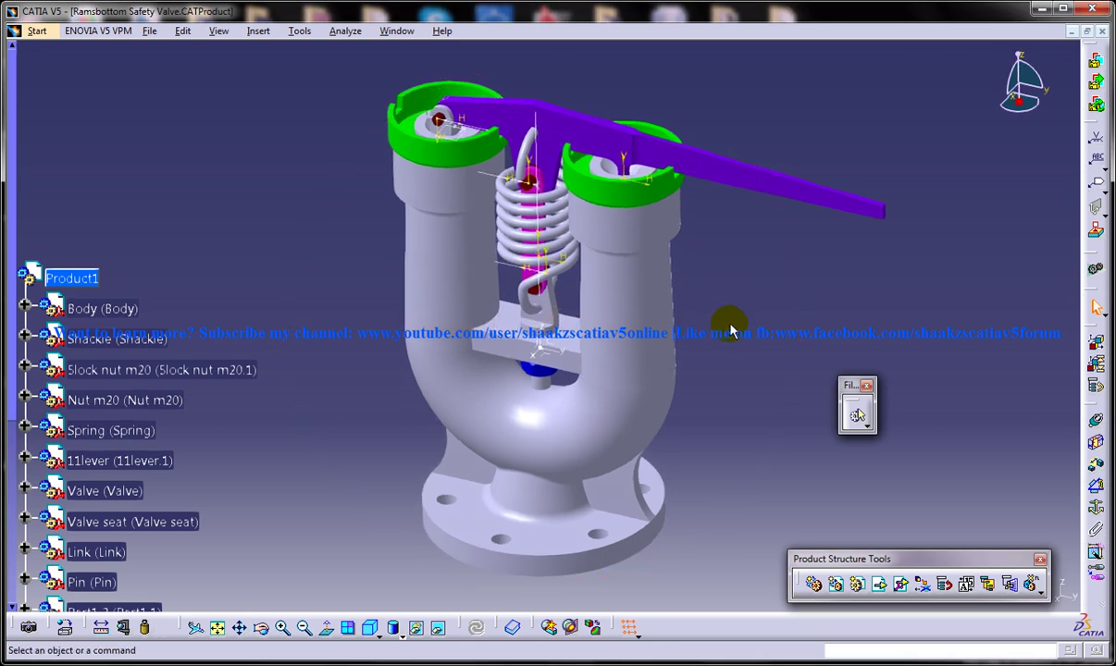
{"action": "middle_click_drag", "start_coordinate": [729, 330], "coordinate": [684, 308]}
{"action": "left_click", "coordinate": [148, 30]}
{"action": "left_click", "coordinate": [37, 30]}
{"action": "mouse_move", "coordinate": [84, 68]}
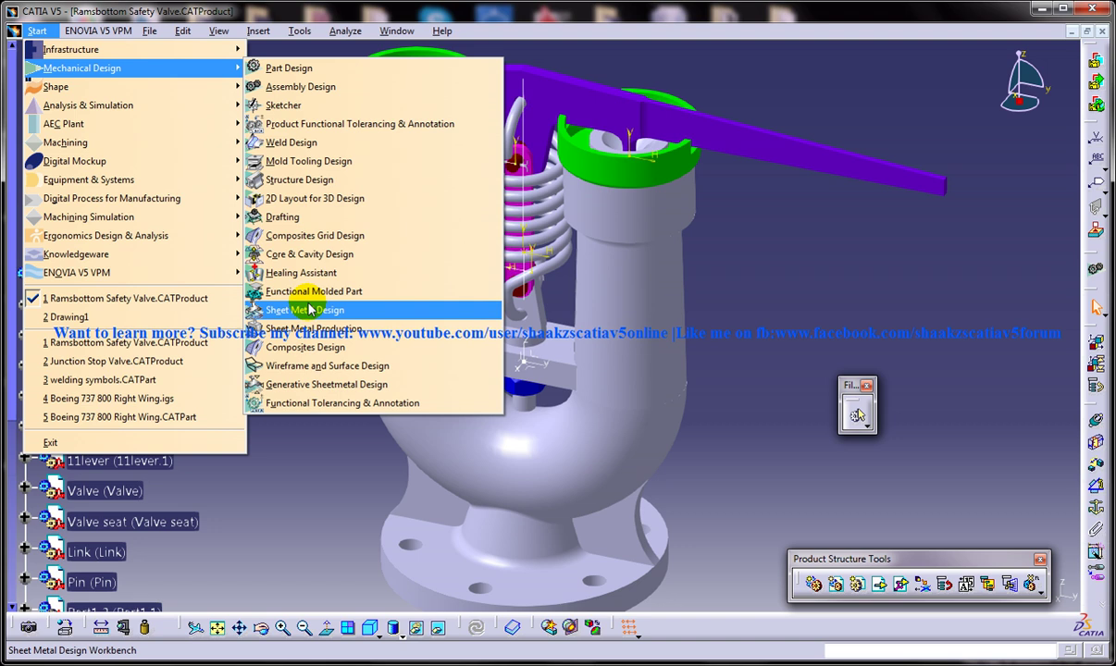
{"action": "left_click", "coordinate": [281, 217]}
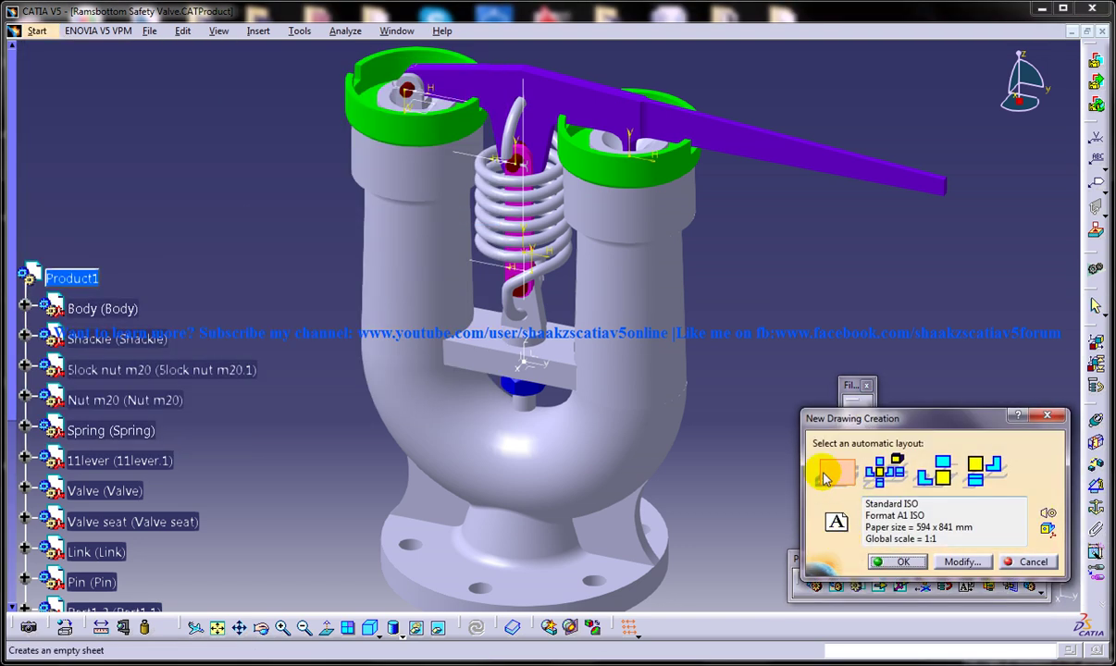
{"action": "left_click", "coordinate": [824, 474]}
{"action": "left_click", "coordinate": [896, 561]}
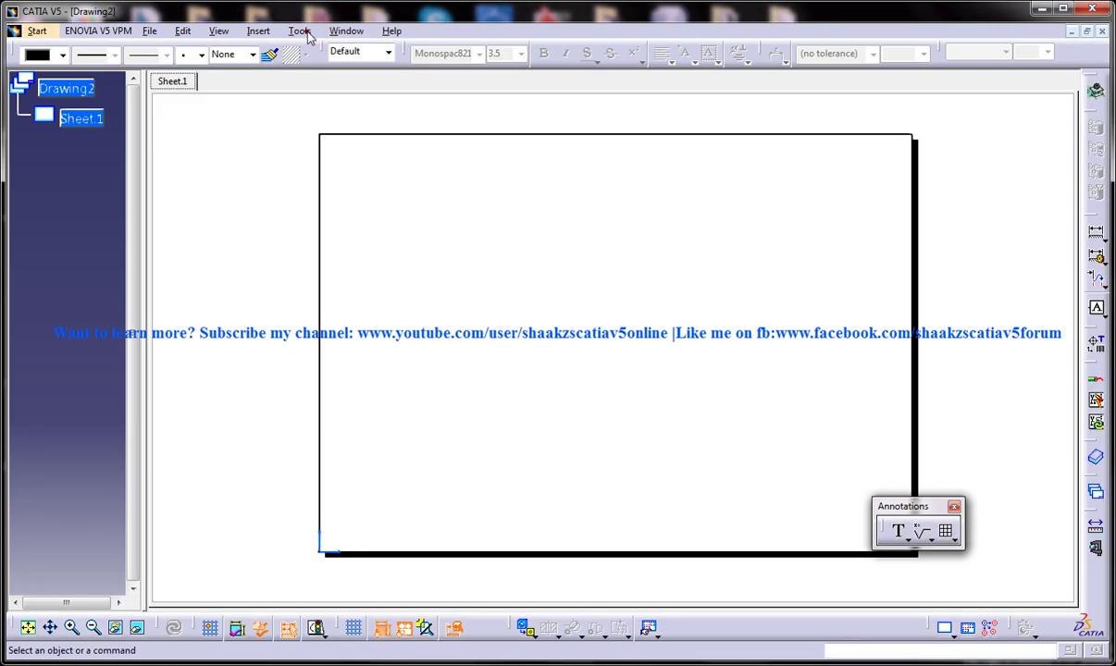
Insert a front view of the Ramsbottom Safety Valve assembly on the drawing sheet, with the lever across the two valve columns.
{"action": "left_click", "coordinate": [260, 30]}
{"action": "mouse_move", "coordinate": [277, 75]}
{"action": "mouse_move", "coordinate": [453, 75]}
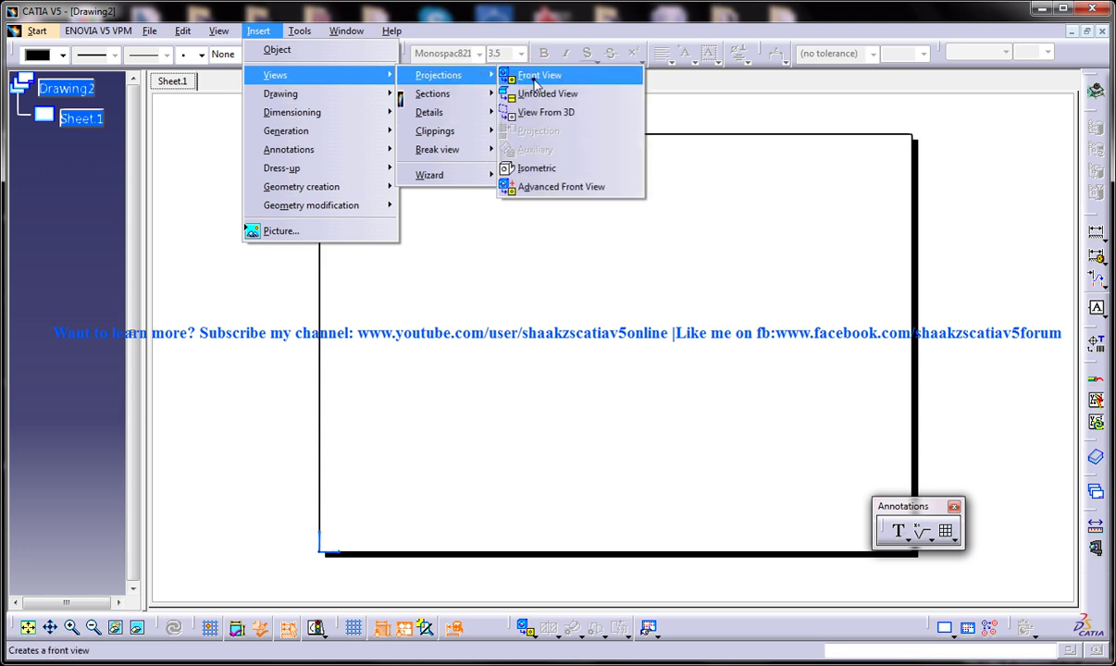
{"action": "left_click", "coordinate": [535, 77]}
{"action": "left_click", "coordinate": [345, 30]}
{"action": "left_click", "coordinate": [405, 131]}
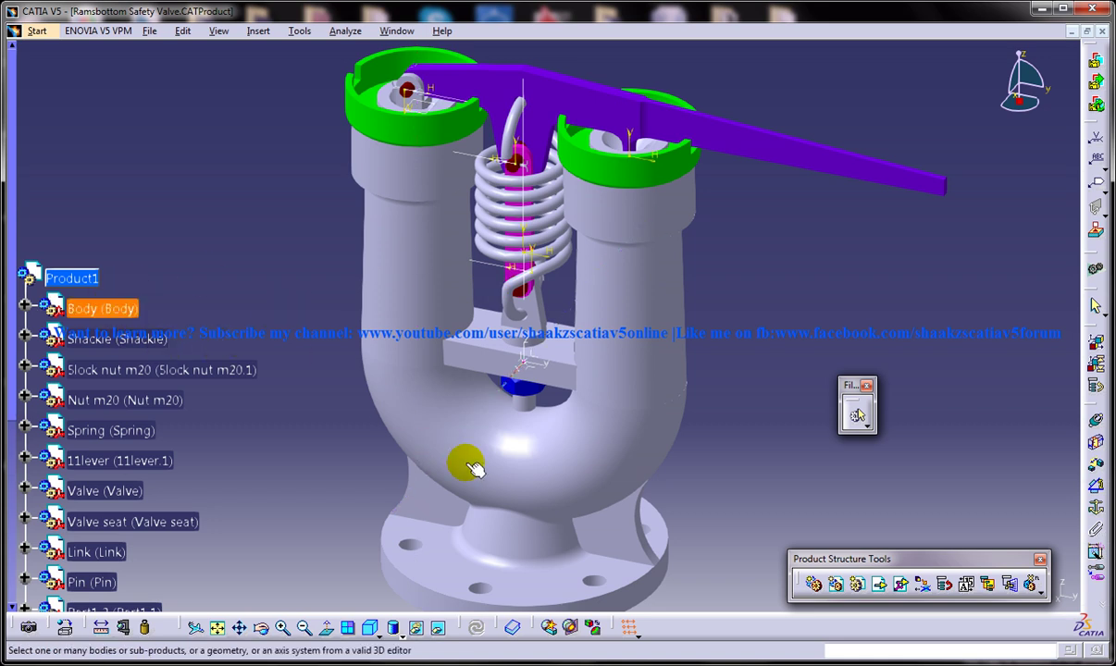
{"action": "left_click", "coordinate": [519, 351]}
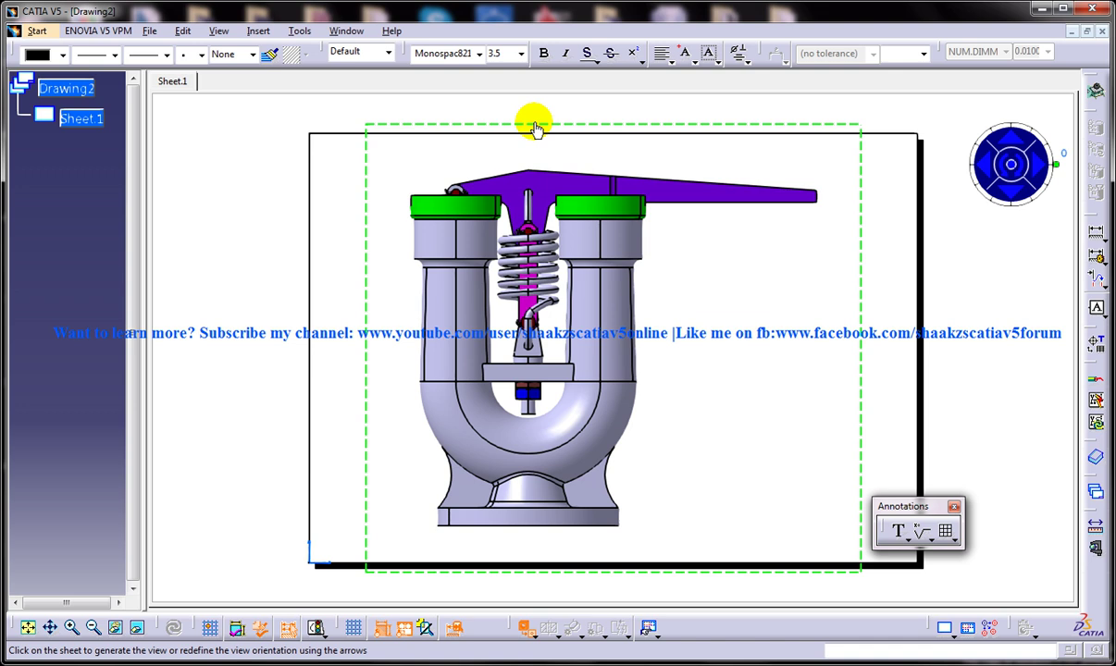
{"action": "left_click", "coordinate": [533, 122]}
{"action": "left_click", "coordinate": [825, 122]}
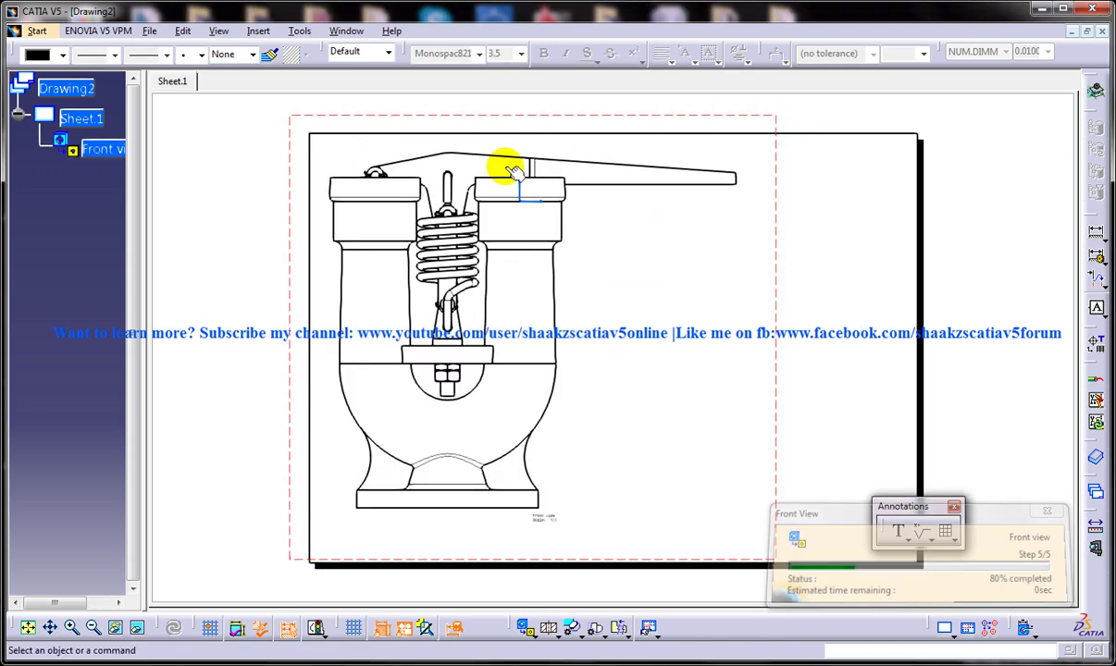
Return to the Ramsbottom Safety Valve product and generate numbering for Product1 in Integer mode, replacing existing numbers.
{"action": "left_click", "coordinate": [346, 31]}
{"action": "left_click", "coordinate": [399, 130]}
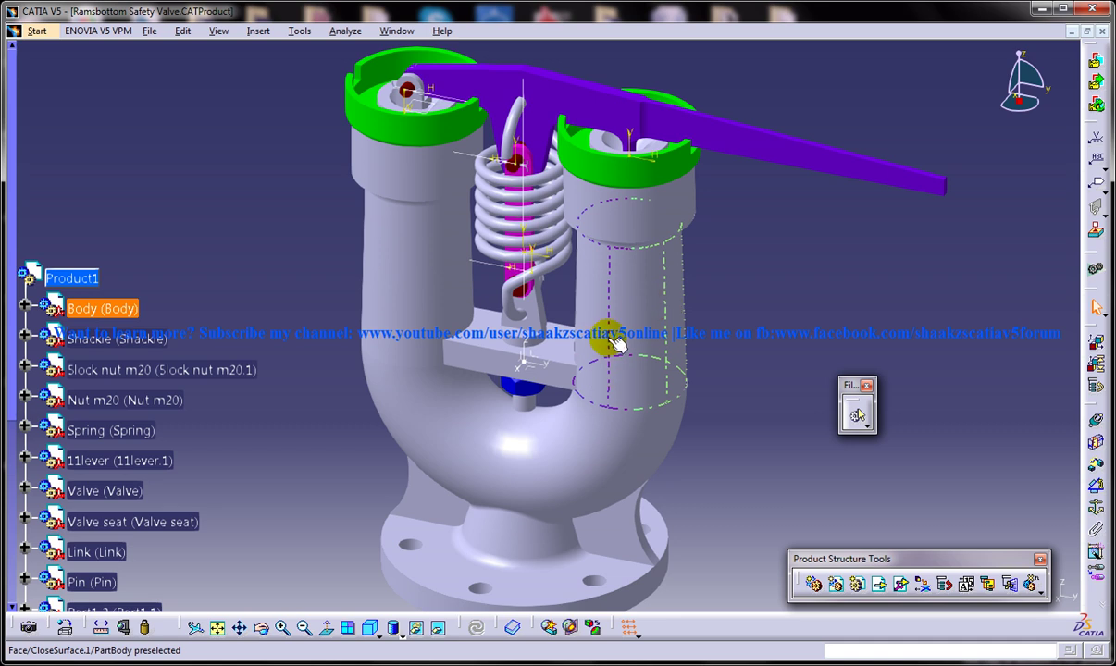
{"action": "middle_click_drag", "start_coordinate": [592, 315], "coordinate": [627, 330]}
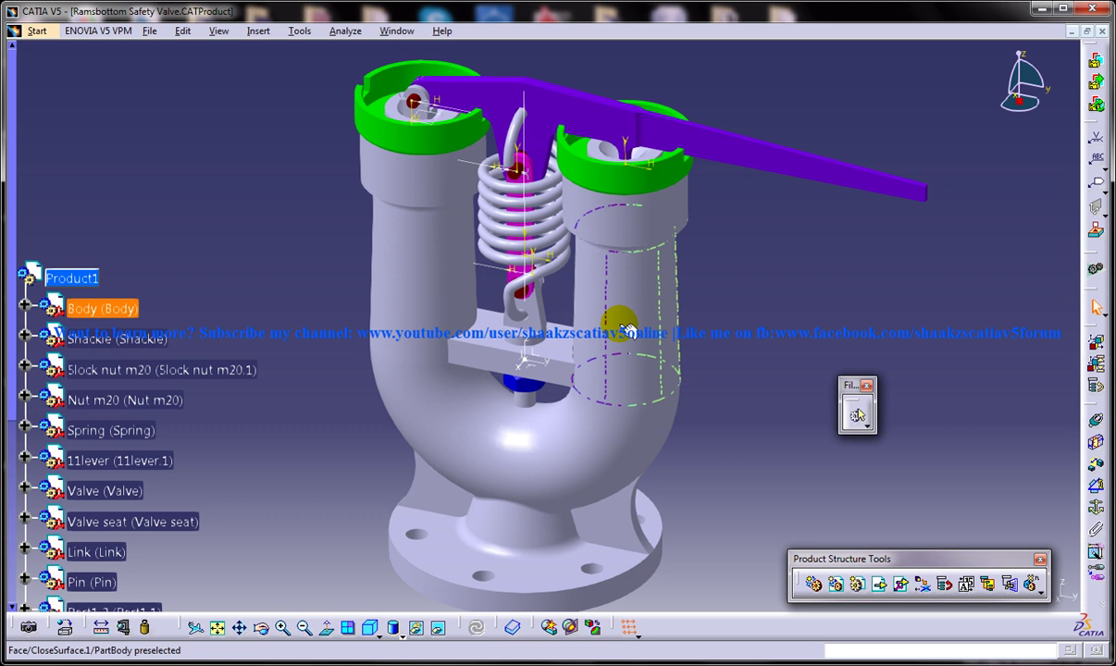
{"action": "middle_click_drag", "start_coordinate": [626, 330], "coordinate": [464, 159]}
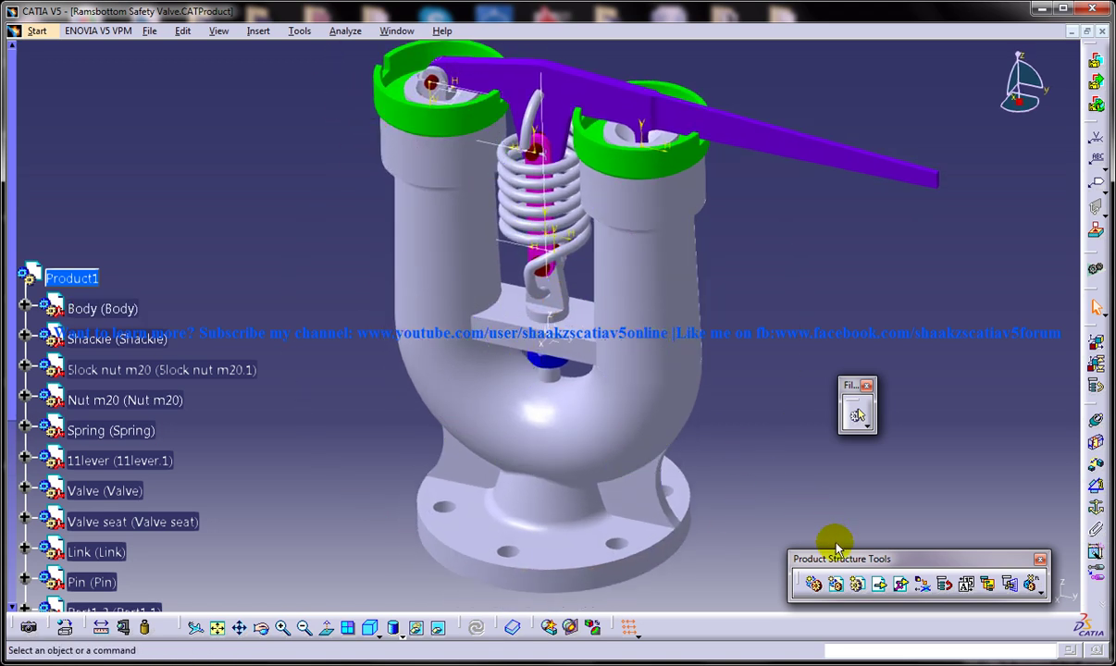
{"action": "left_click_drag", "start_coordinate": [846, 558], "coordinate": [842, 566]}
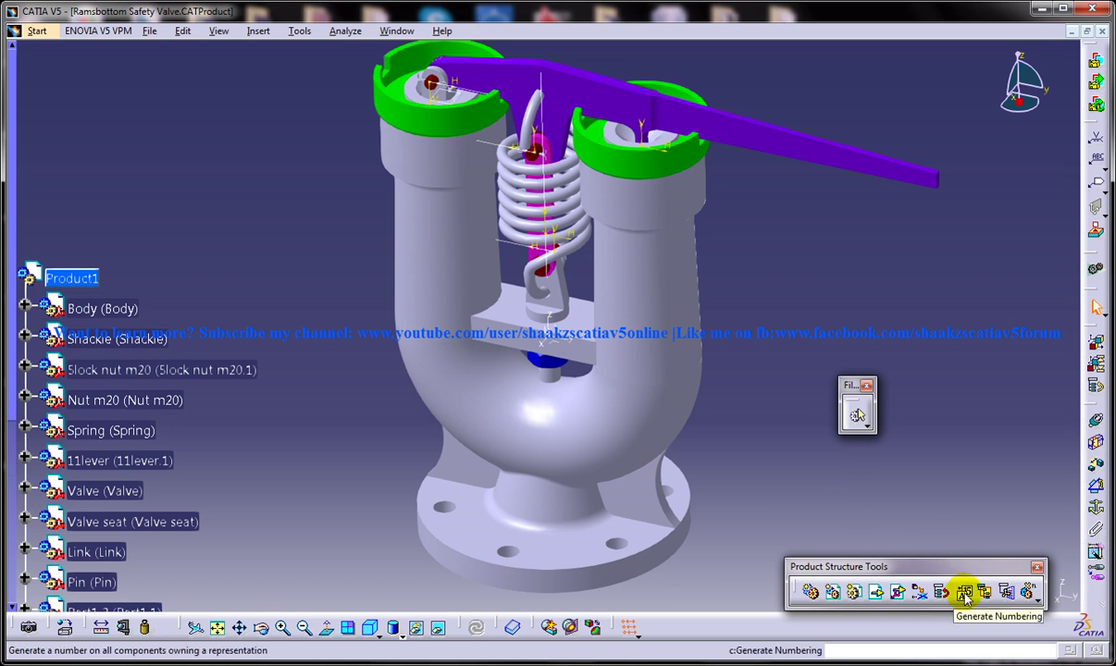
{"action": "left_click", "coordinate": [965, 593]}
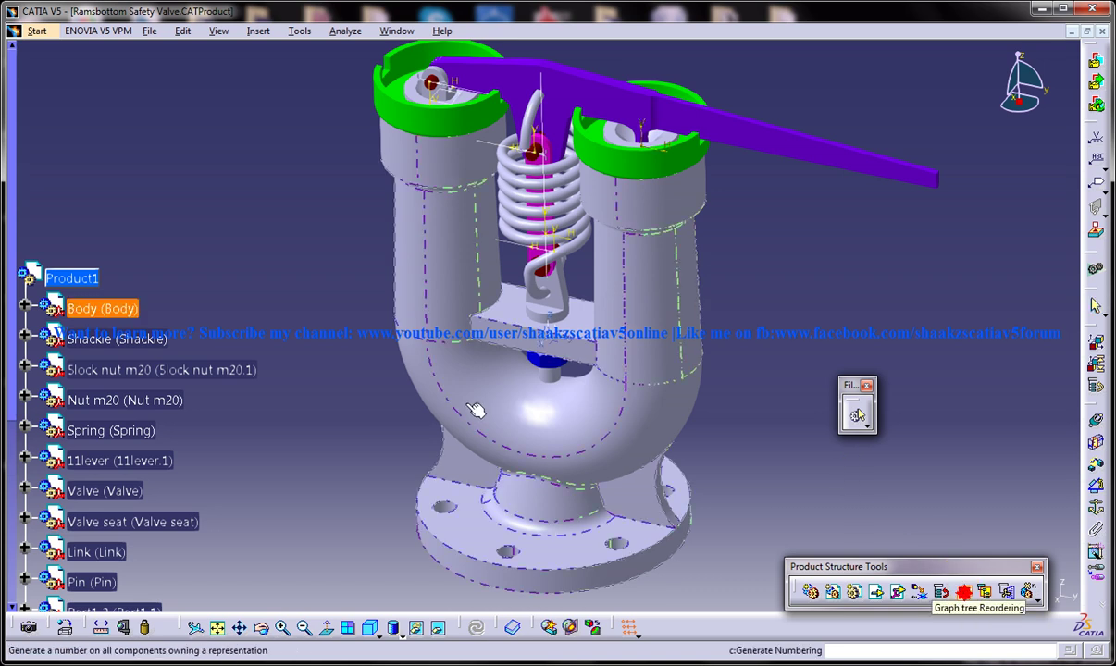
{"action": "left_click", "coordinate": [92, 279]}
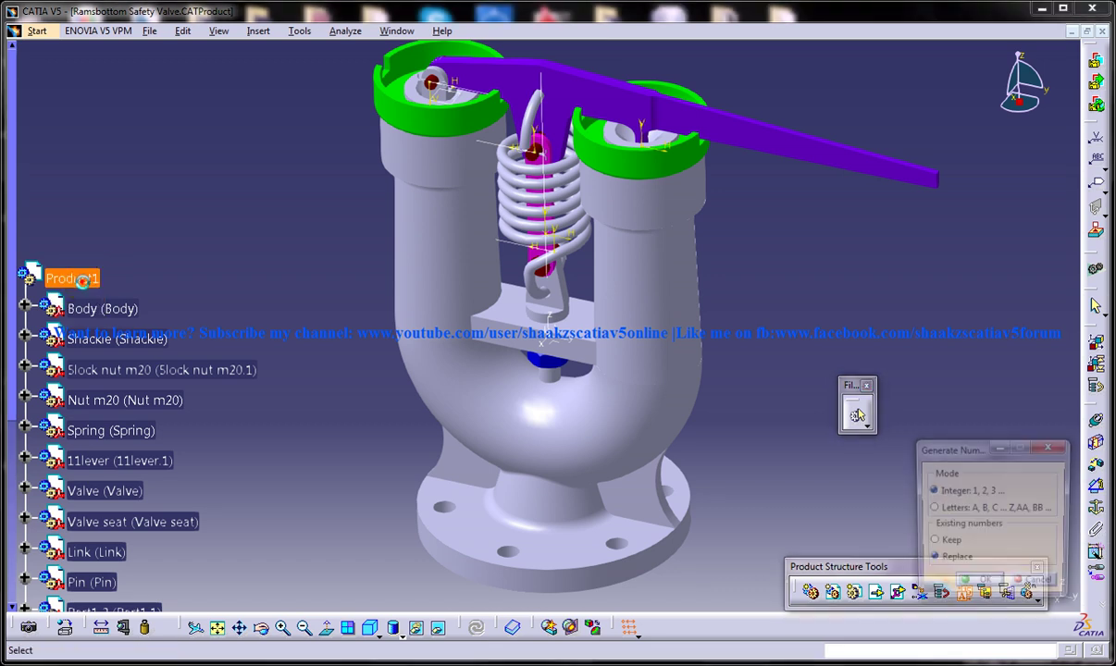
{"action": "left_click_drag", "start_coordinate": [947, 452], "coordinate": [927, 426]}
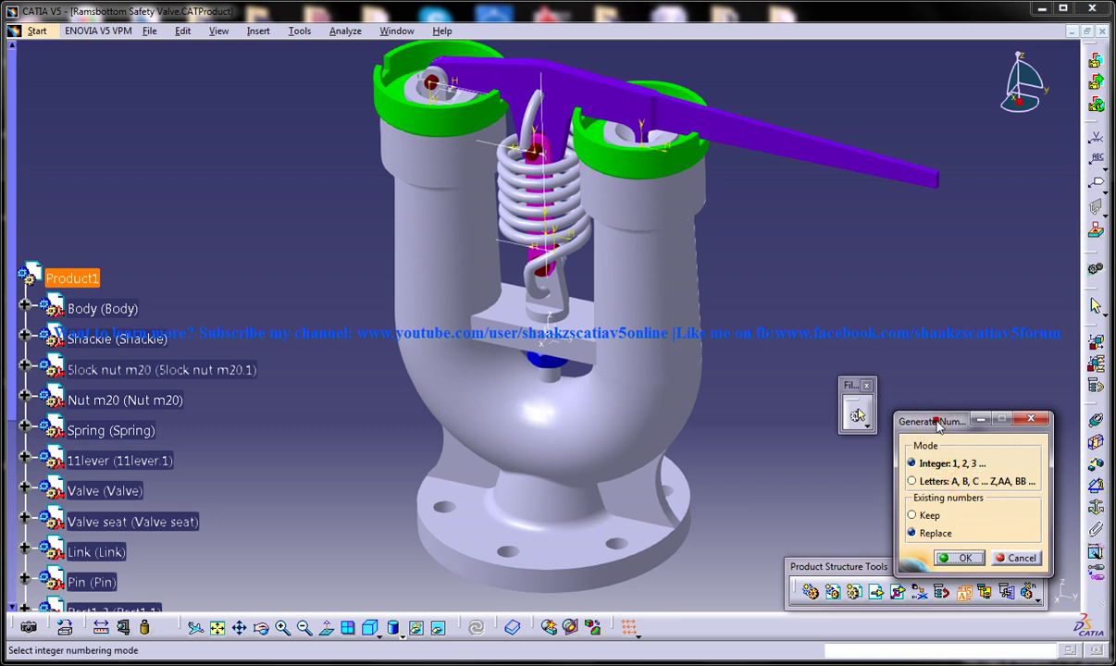
{"action": "left_click", "coordinate": [912, 481]}
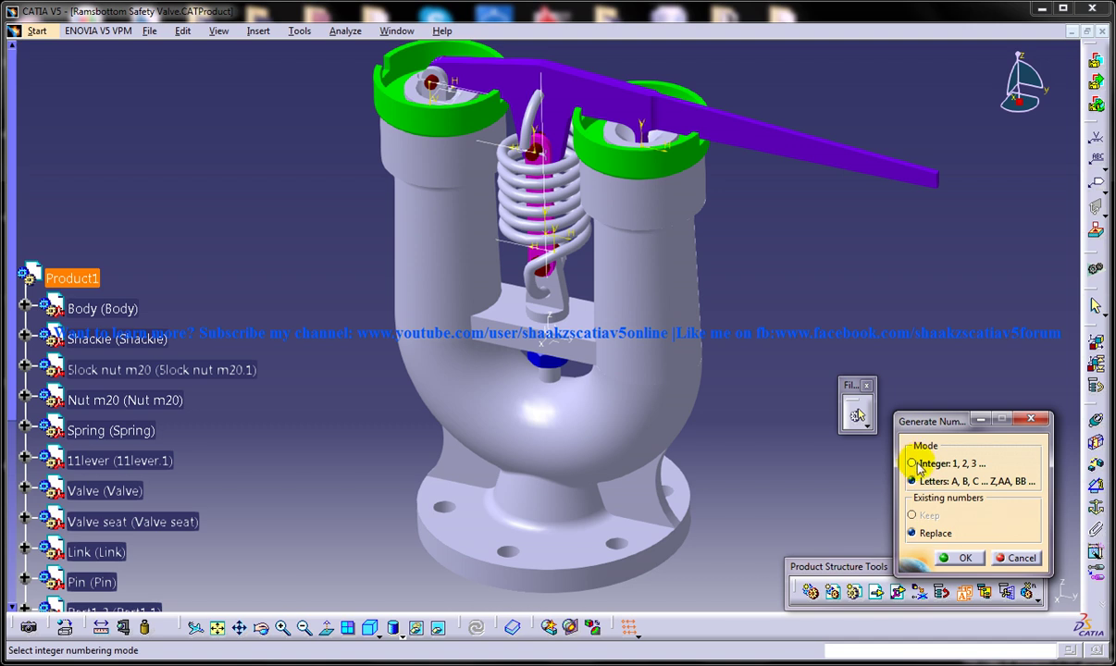
{"action": "left_click", "coordinate": [913, 463]}
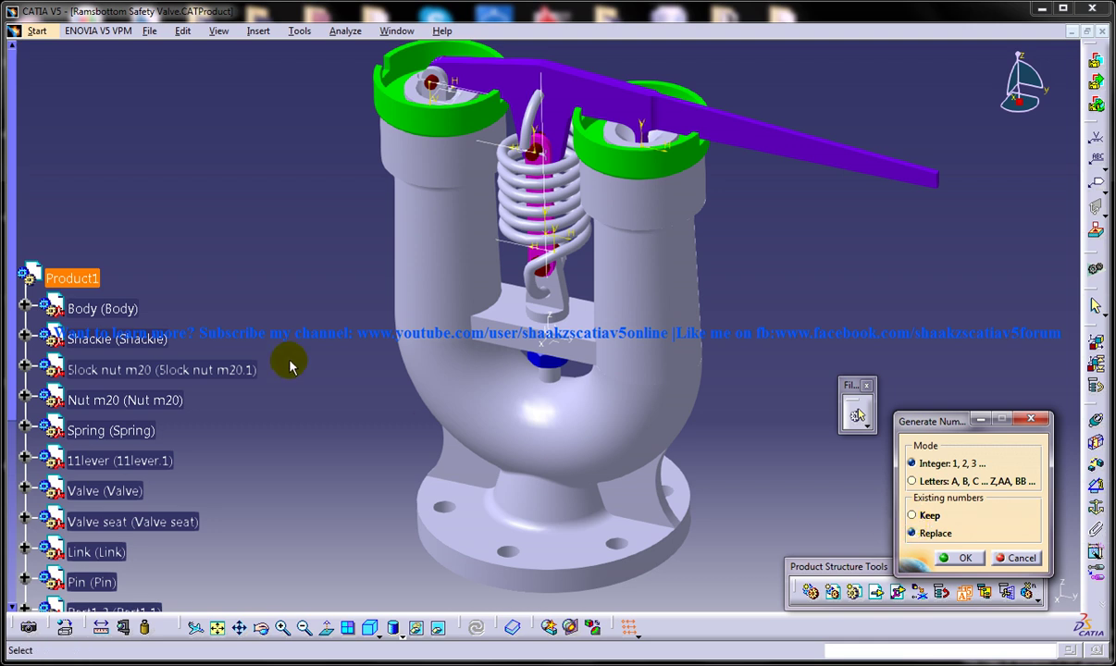
{"action": "left_click", "coordinate": [914, 464]}
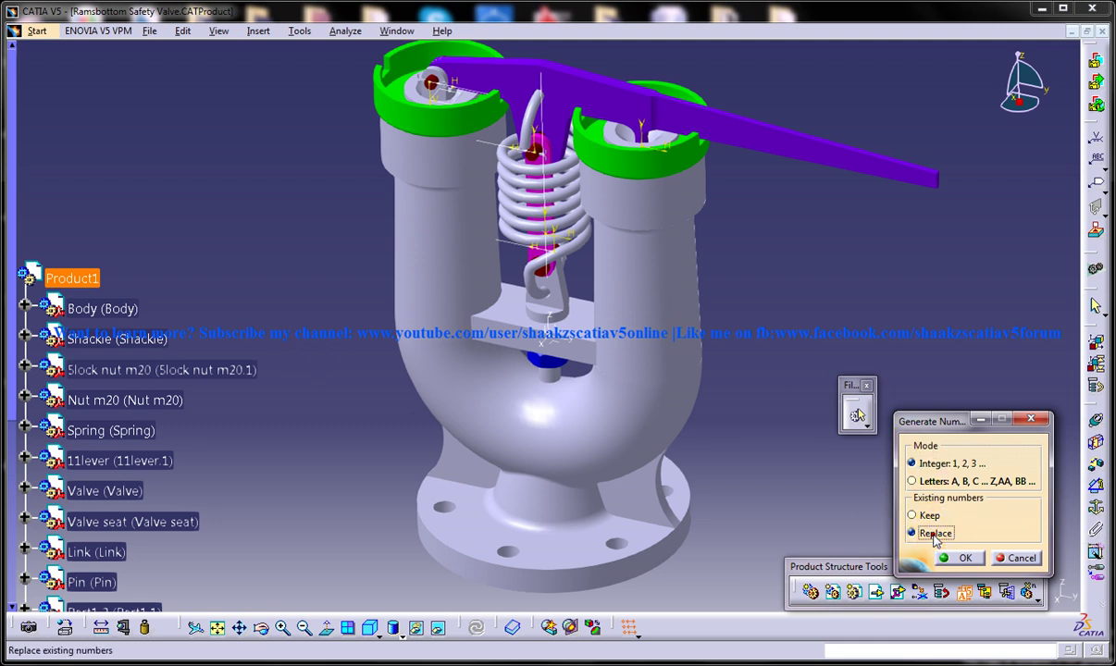
{"action": "left_click", "coordinate": [962, 555]}
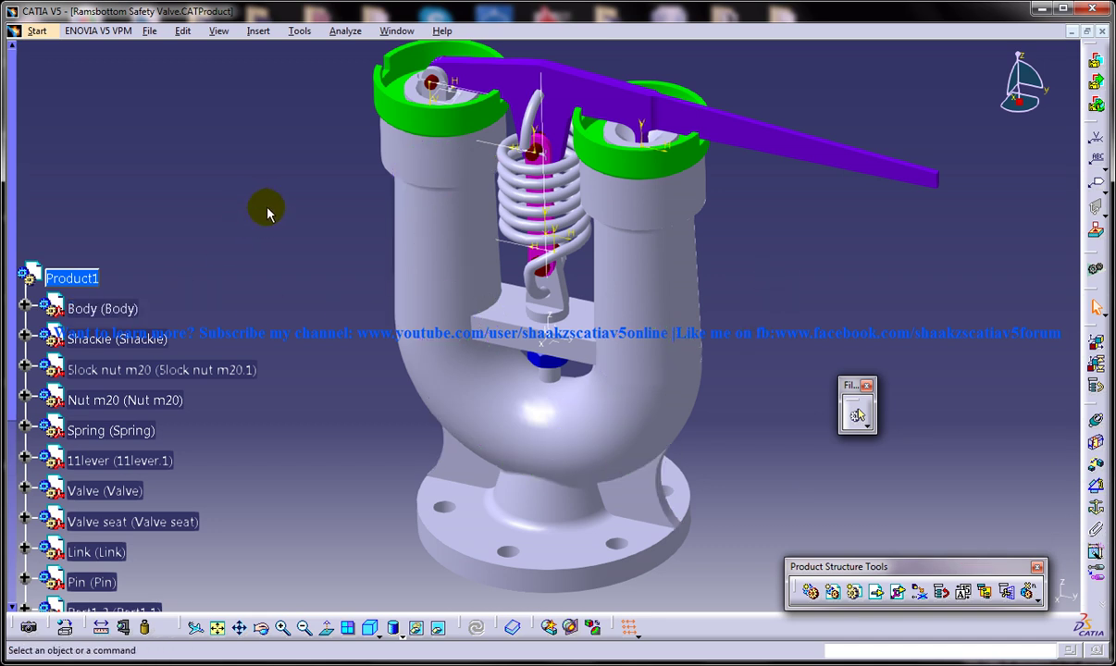
Open the bill of material of Product1 and its format definition for the AP203 Format.
{"action": "left_click", "coordinate": [299, 30]}
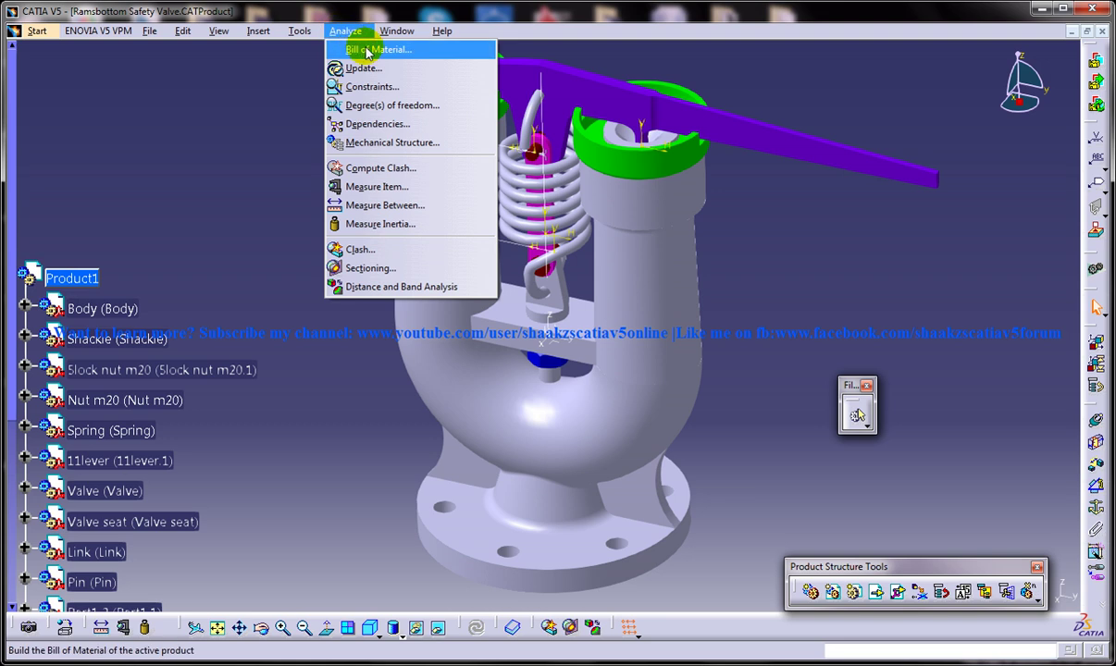
{"action": "left_click", "coordinate": [367, 50]}
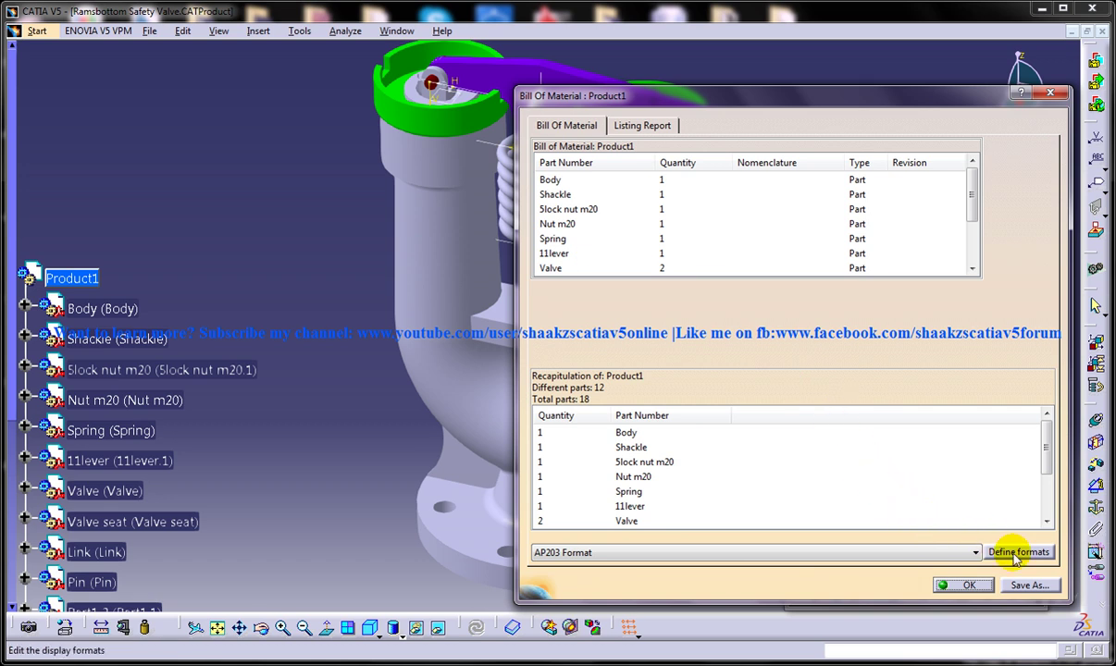
{"action": "left_click", "coordinate": [1016, 553]}
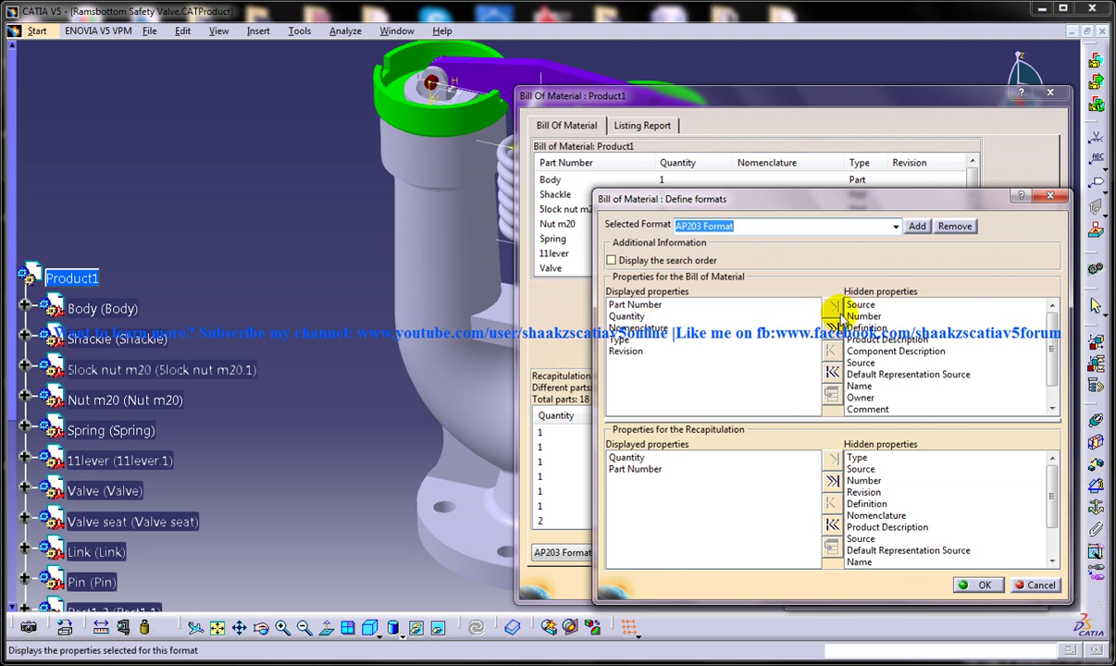
{"action": "left_click", "coordinate": [849, 316]}
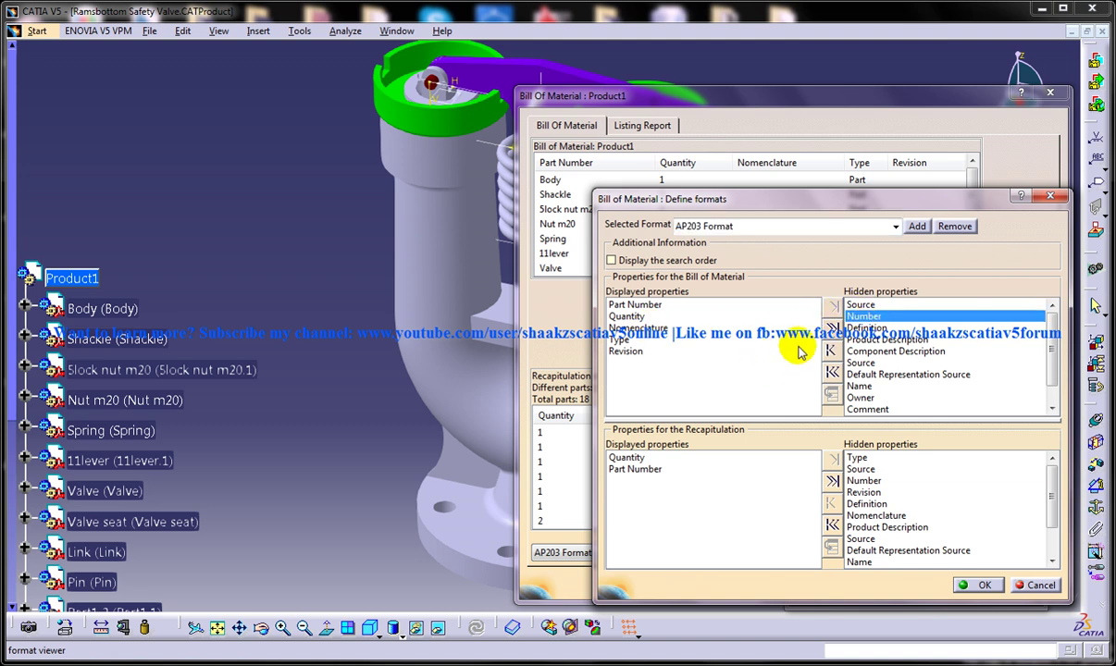
{"action": "left_click", "coordinate": [832, 371]}
{"action": "left_click", "coordinate": [1051, 196]}
{"action": "left_click", "coordinate": [1013, 551]}
Add the Number property to the displayed properties for the bill of material.
{"action": "left_click", "coordinate": [870, 317]}
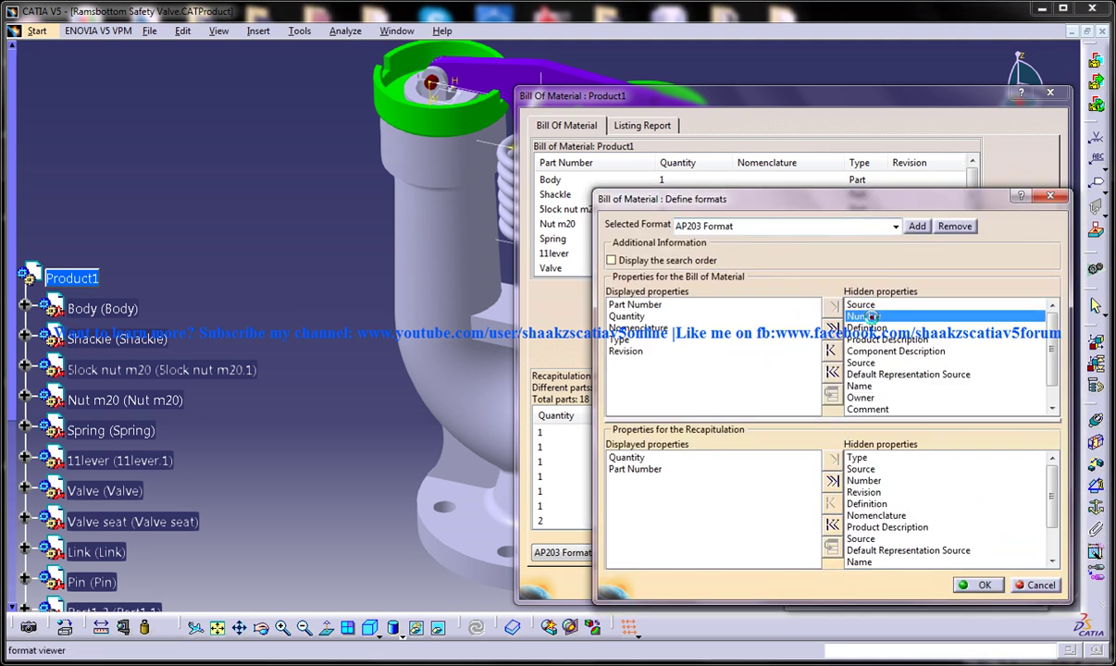
{"action": "left_click", "coordinate": [831, 353]}
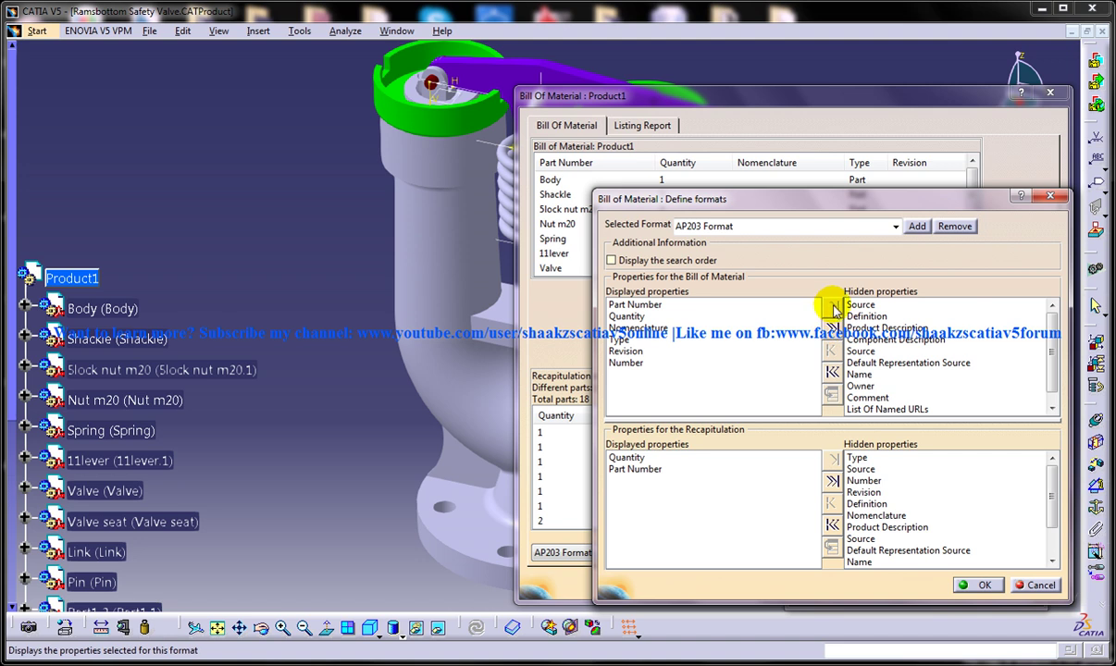
{"action": "left_click", "coordinate": [641, 315]}
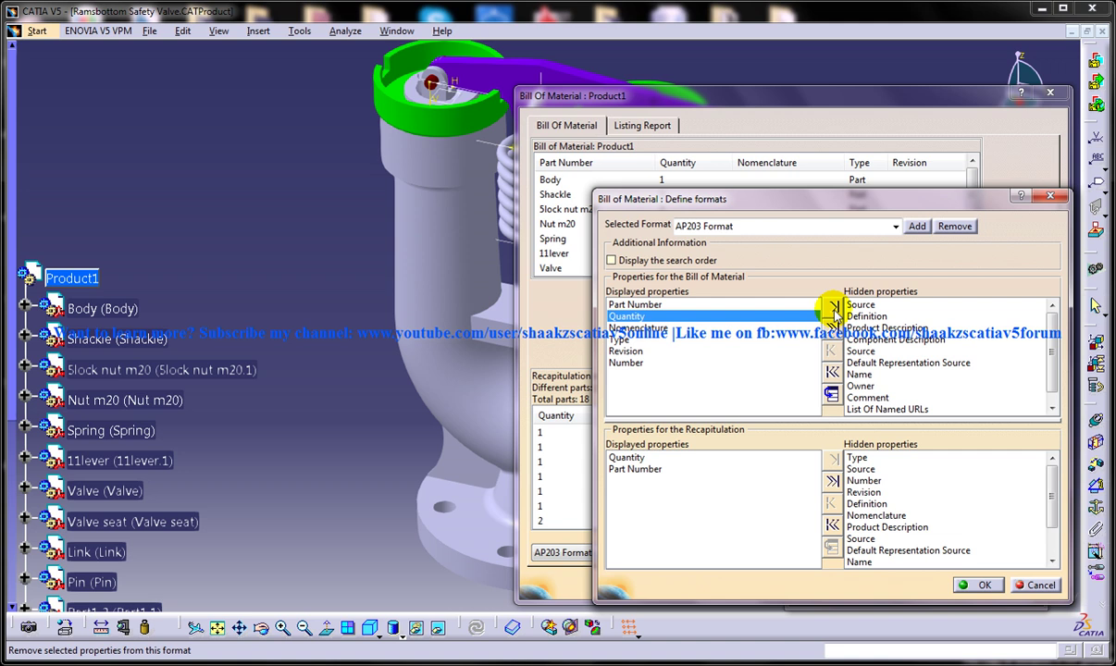
{"action": "left_click", "coordinate": [865, 351]}
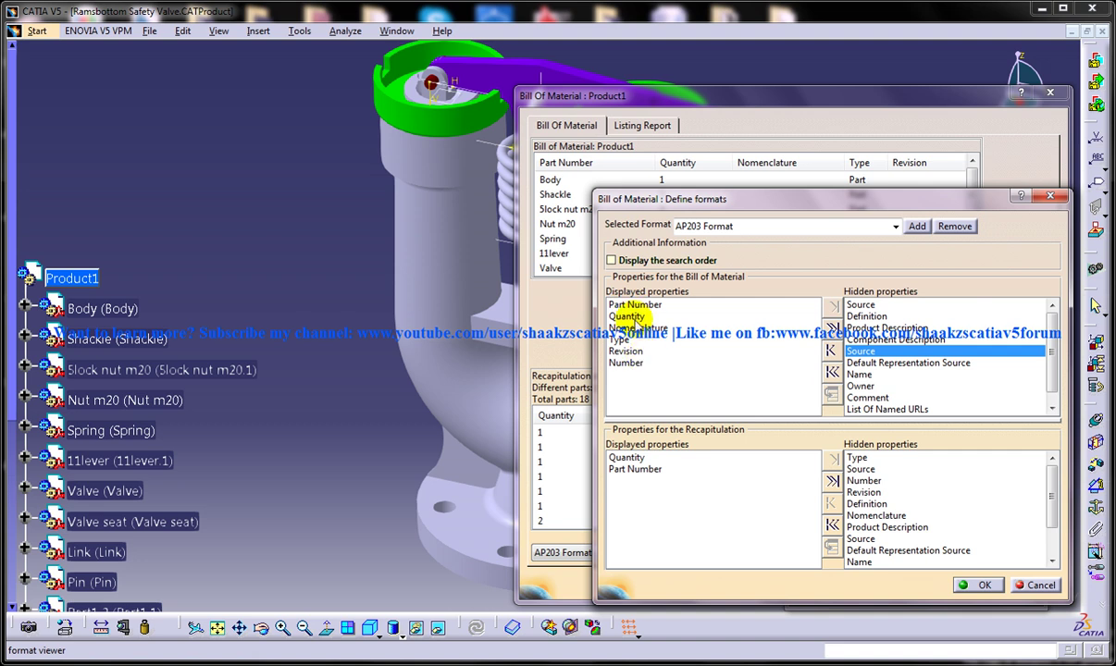
Place Number ahead of Part Number and Revision ahead of Quantity in the displayed bill of material properties, and apply the format.
{"action": "left_click", "coordinate": [635, 364]}
{"action": "left_click", "coordinate": [831, 393]}
{"action": "left_click", "coordinate": [639, 305]}
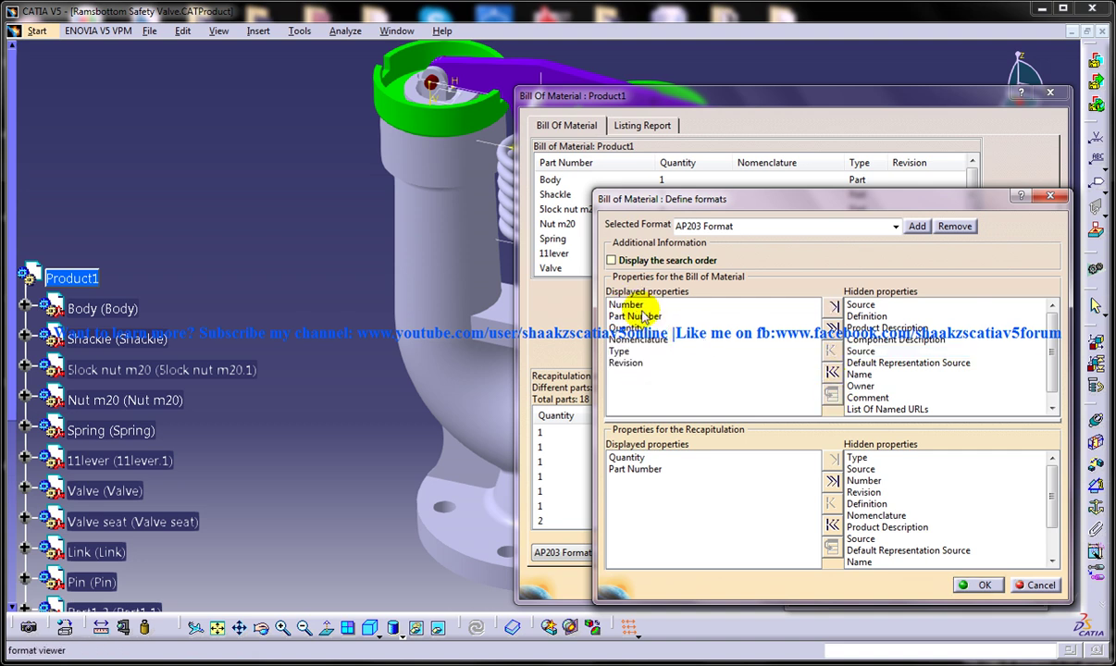
{"action": "left_click", "coordinate": [637, 364]}
{"action": "left_click", "coordinate": [830, 398]}
{"action": "left_click", "coordinate": [629, 327]}
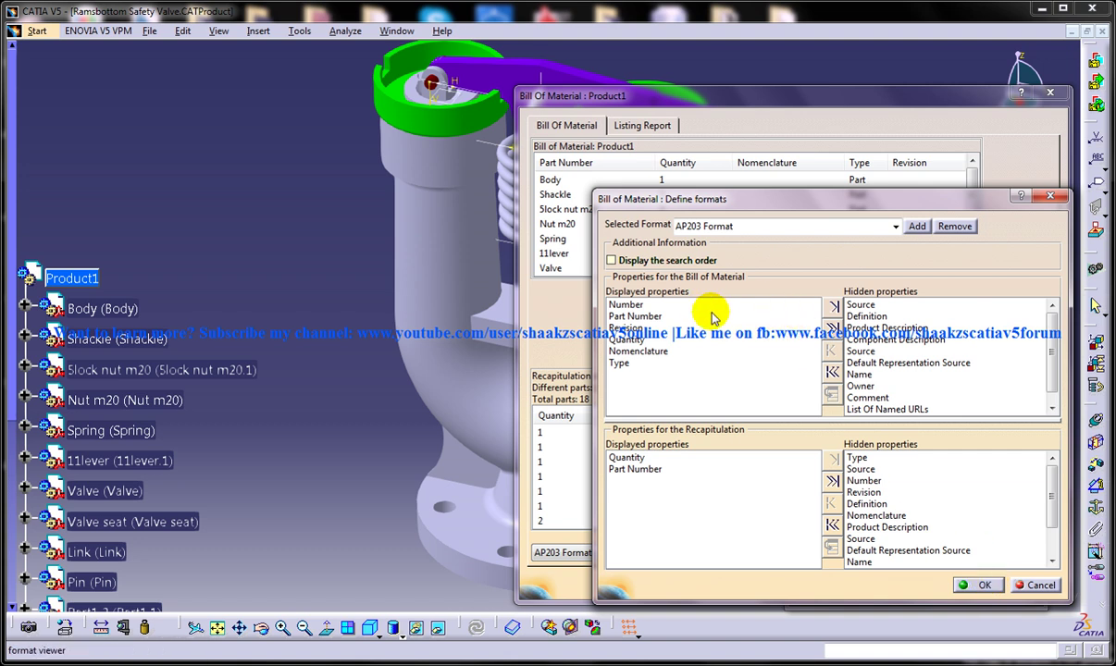
{"action": "left_click", "coordinate": [980, 587]}
{"action": "left_click", "coordinate": [985, 597]}
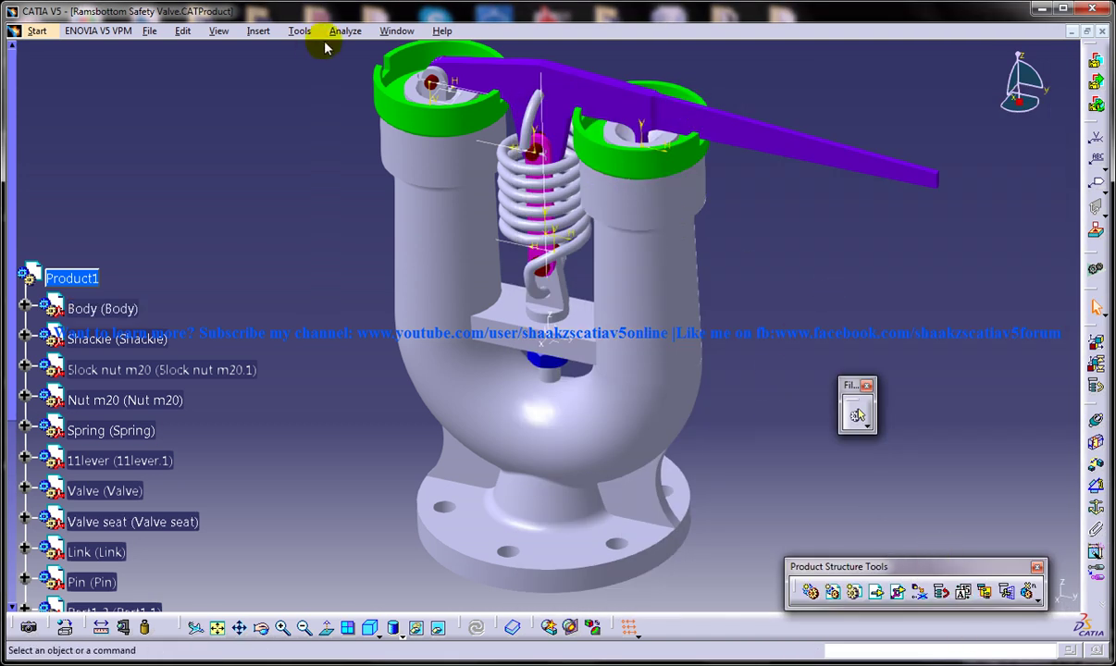
Switch back to the drawing and insert the bill of material in the empty area beside the front view.
{"action": "left_click", "coordinate": [344, 31]}
{"action": "left_click", "coordinate": [437, 170]}
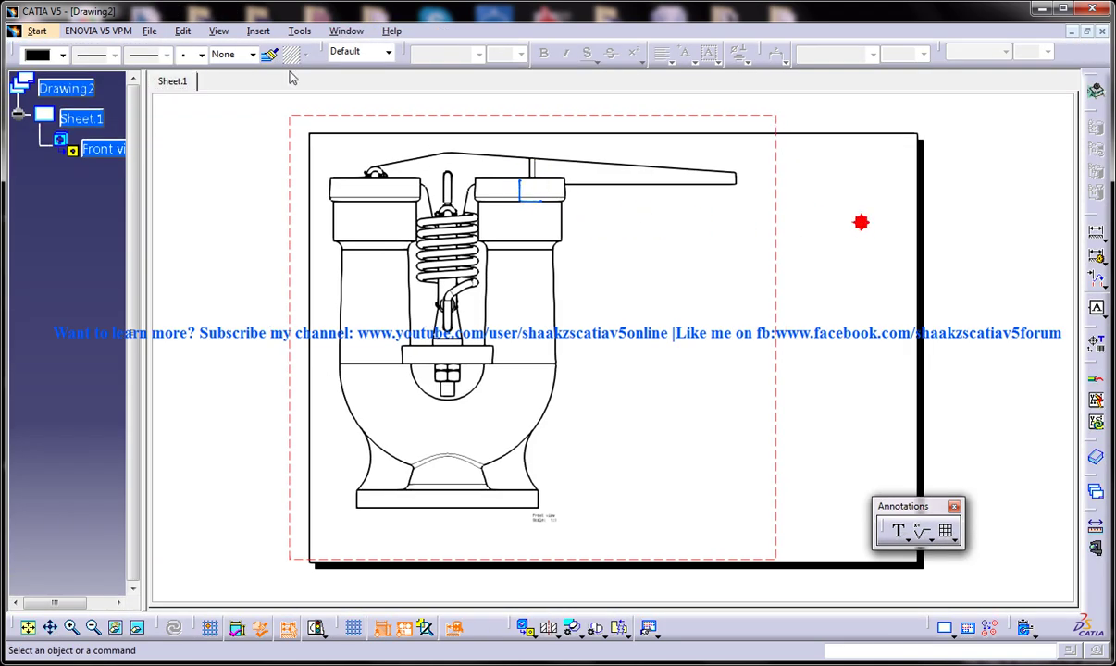
{"action": "left_click", "coordinate": [258, 31]}
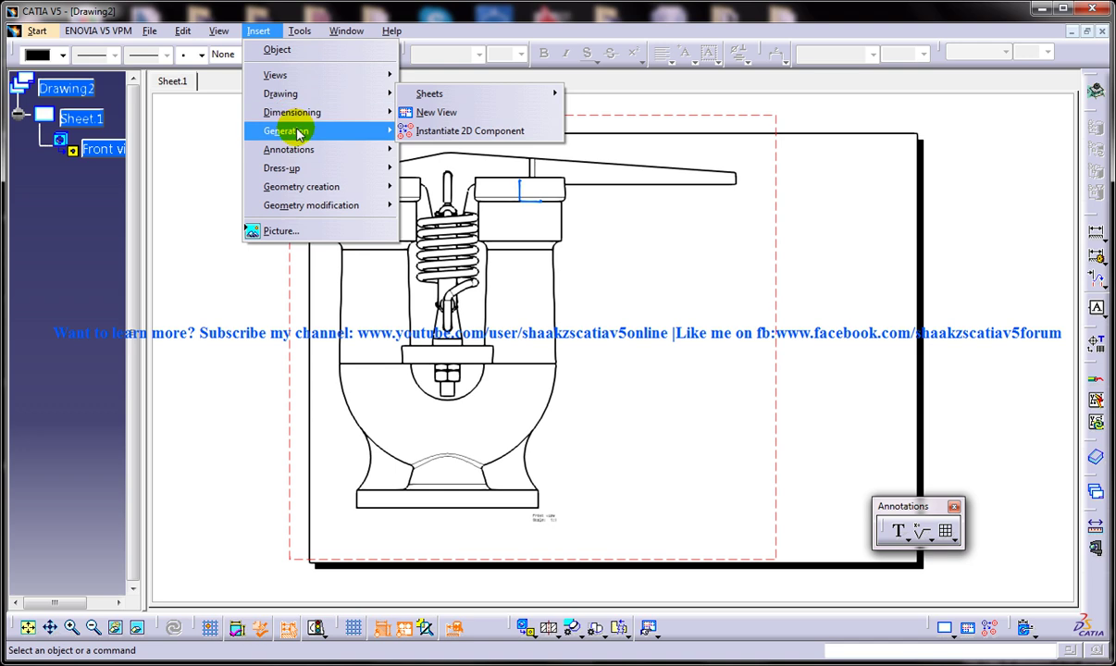
{"action": "mouse_move", "coordinate": [349, 132]}
{"action": "mouse_move", "coordinate": [575, 193]}
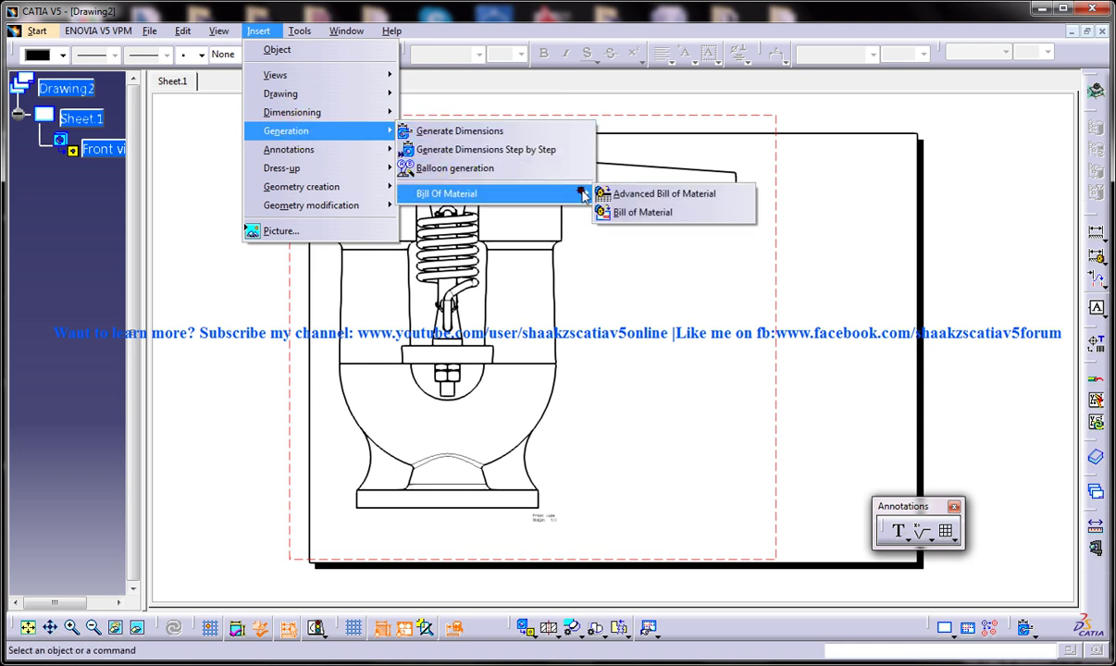
{"action": "left_click", "coordinate": [628, 214]}
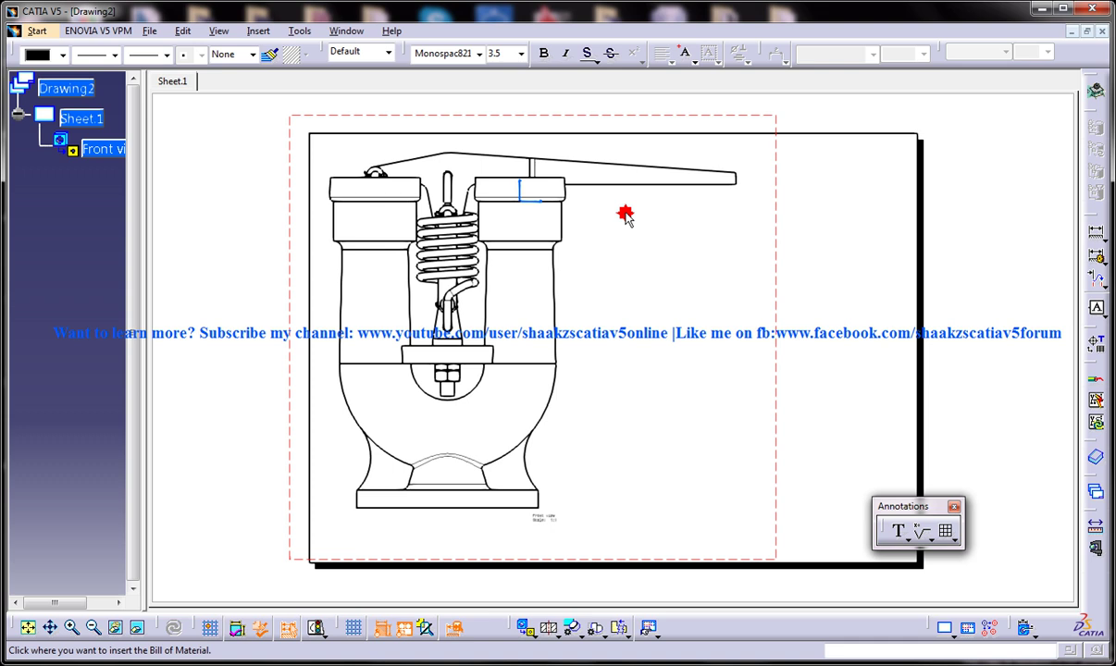
{"action": "left_click", "coordinate": [747, 231]}
{"action": "mouse_move", "coordinate": [709, 224]}
{"action": "middle_mouse_down"}
{"action": "mouse_move", "coordinate": [570, 181]}
{"action": "mouse_move", "coordinate": [631, 184]}
{"action": "mouse_move", "coordinate": [610, 125]}
{"action": "middle_mouse_up"}
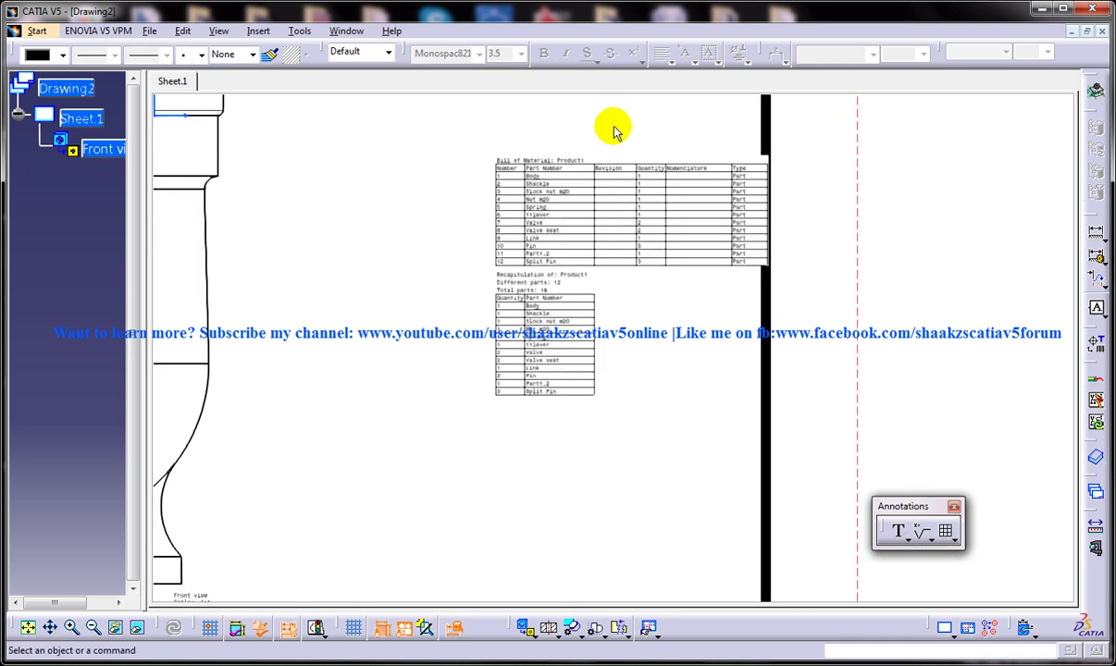
Examine the part numbers, names and quantities in the inserted bill of material and its recapitulation table, and their placement beside the front view.
{"action": "left_click", "coordinate": [571, 158]}
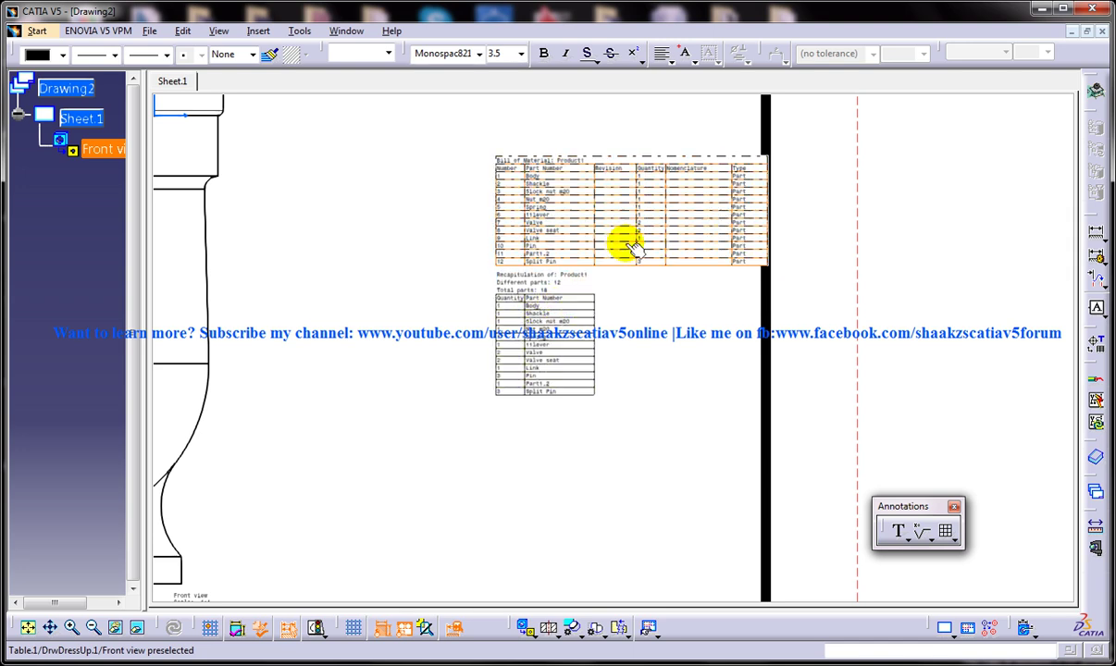
{"action": "left_click", "coordinate": [570, 125]}
{"action": "mouse_move", "coordinate": [611, 212]}
{"action": "middle_mouse_down"}
{"action": "mouse_move", "coordinate": [610, 117]}
{"action": "mouse_move", "coordinate": [528, 260]}
{"action": "mouse_move", "coordinate": [473, 292]}
{"action": "mouse_move", "coordinate": [426, 233]}
{"action": "mouse_move", "coordinate": [319, 180]}
{"action": "mouse_move", "coordinate": [306, 137]}
{"action": "mouse_move", "coordinate": [319, 159]}
{"action": "middle_mouse_up"}
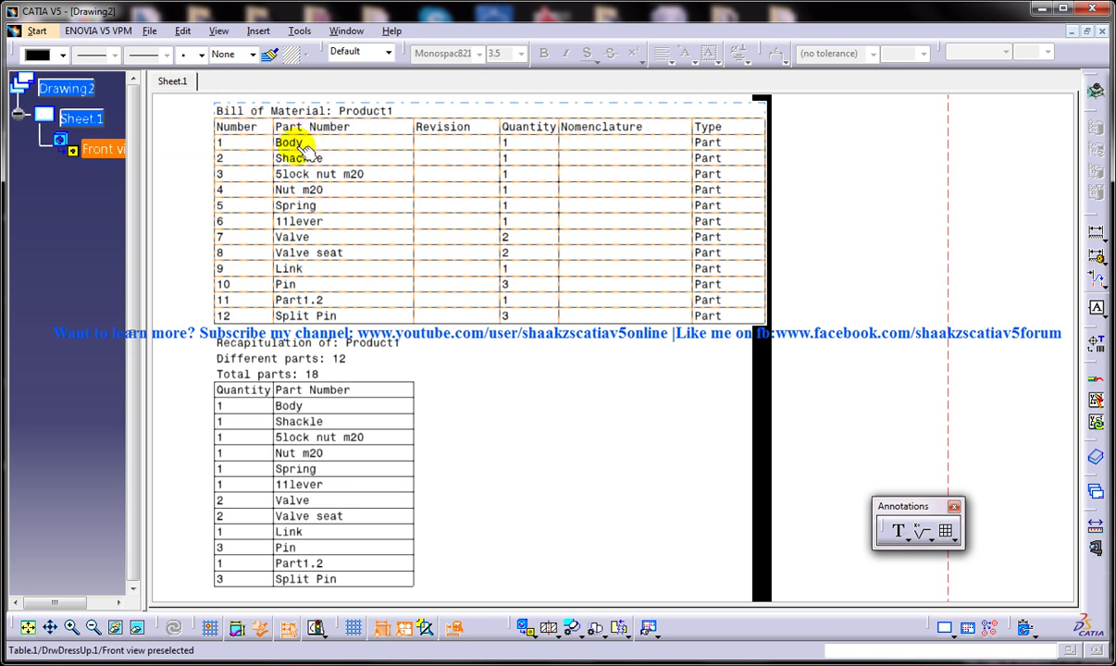
{"action": "left_click", "coordinate": [301, 143]}
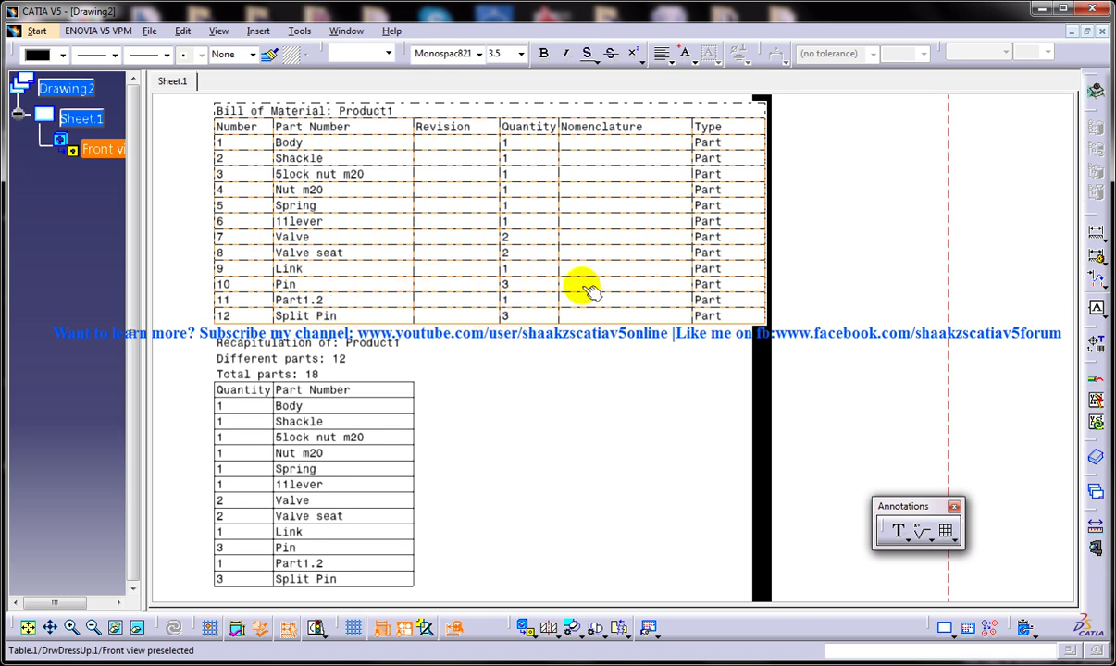
{"action": "mouse_move", "coordinate": [465, 348]}
{"action": "middle_mouse_down"}
{"action": "mouse_move", "coordinate": [490, 385]}
{"action": "mouse_move", "coordinate": [501, 295]}
{"action": "middle_mouse_up"}
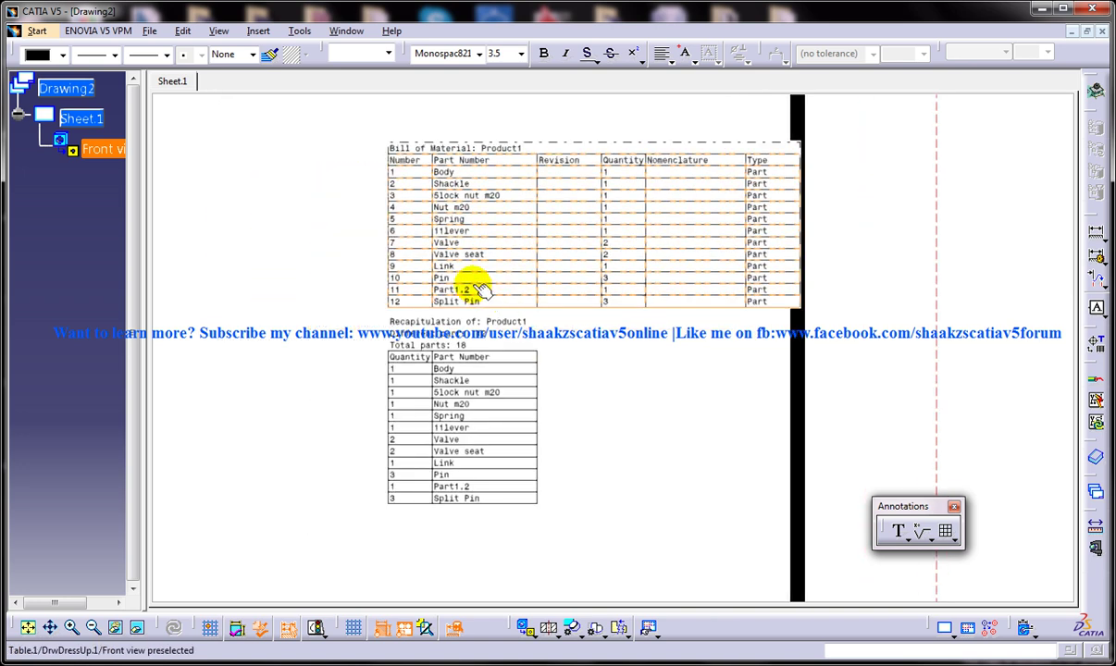
{"action": "middle_click_drag", "start_coordinate": [424, 197], "coordinate": [436, 155], "text": "ctrl"}
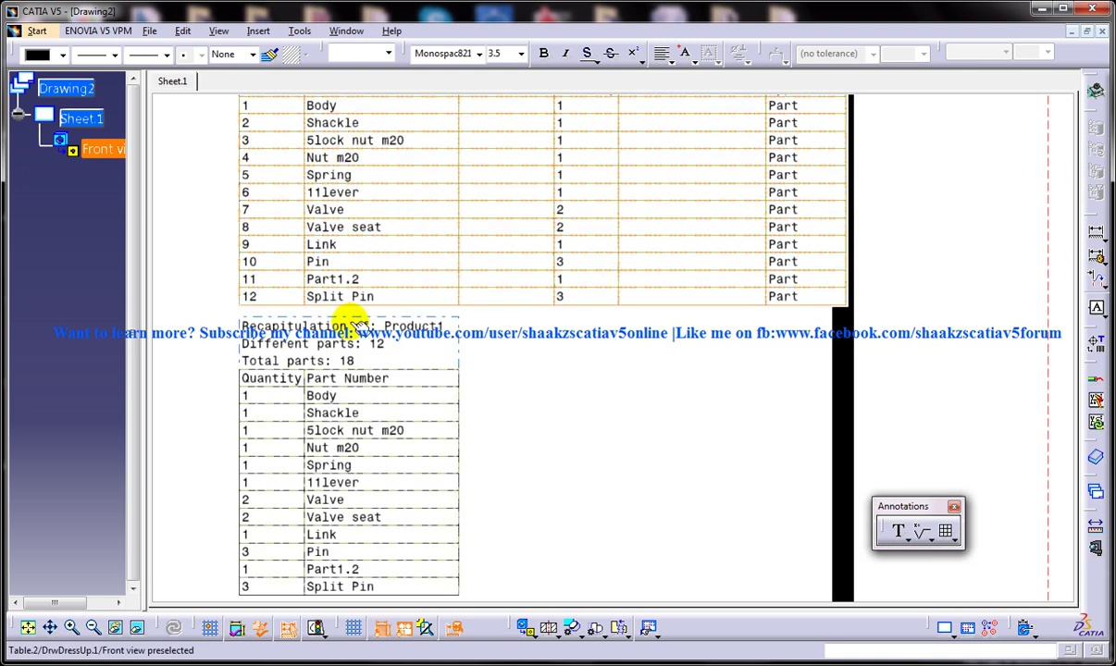
{"action": "middle_click_drag", "start_coordinate": [404, 296], "coordinate": [416, 261], "text": "ctrl"}
{"action": "middle_click", "coordinate": [416, 261]}
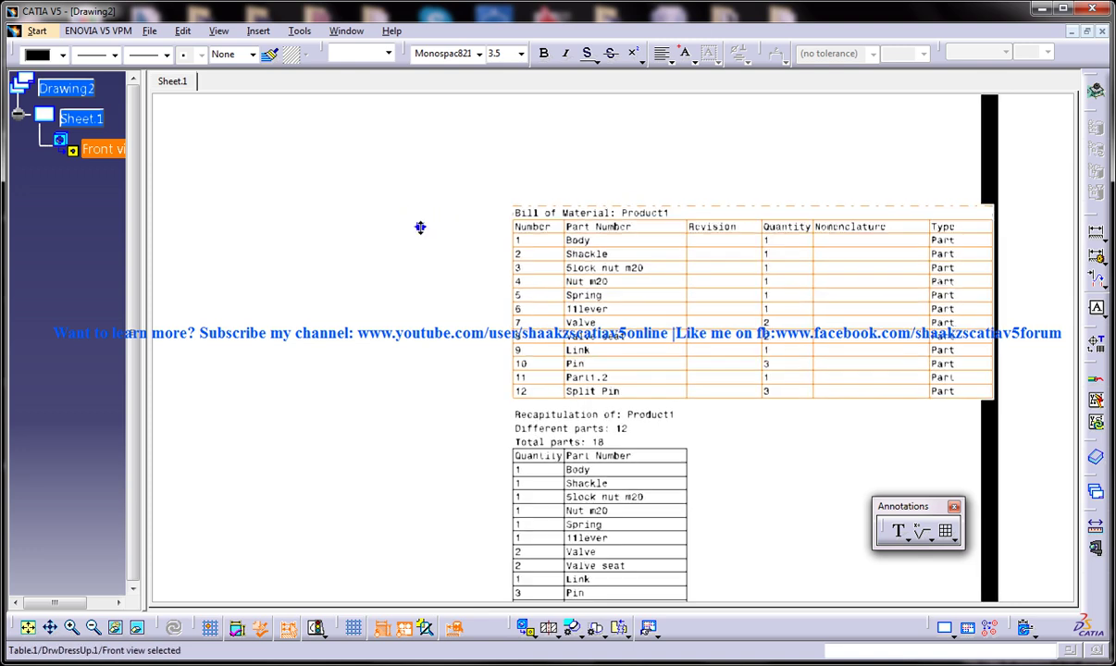
{"action": "mouse_move", "coordinate": [421, 227]}
{"action": "middle_mouse_down"}
{"action": "mouse_move", "coordinate": [433, 264]}
{"action": "mouse_move", "coordinate": [530, 237]}
{"action": "mouse_move", "coordinate": [461, 239]}
{"action": "mouse_move", "coordinate": [473, 313]}
{"action": "mouse_move", "coordinate": [495, 260]}
{"action": "mouse_move", "coordinate": [487, 237]}
{"action": "middle_mouse_up"}
{"action": "left_click", "coordinate": [567, 243]}
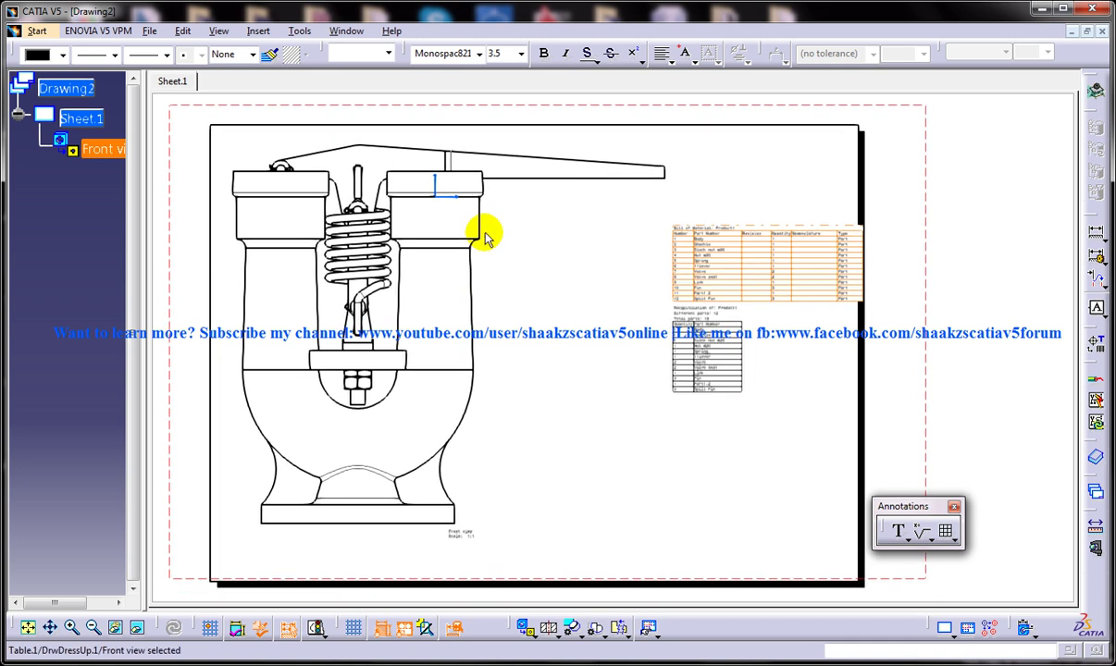